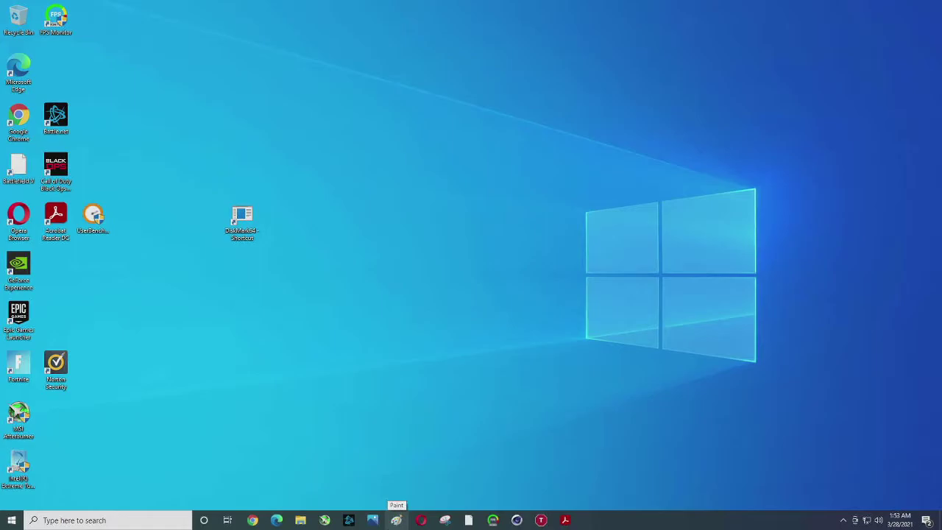
# Review the CPU, Memory and GPU performance details in Task Manager, and minimize it after checking
pyautogui.hotkey('ctrl', 'alt', 'Delete')
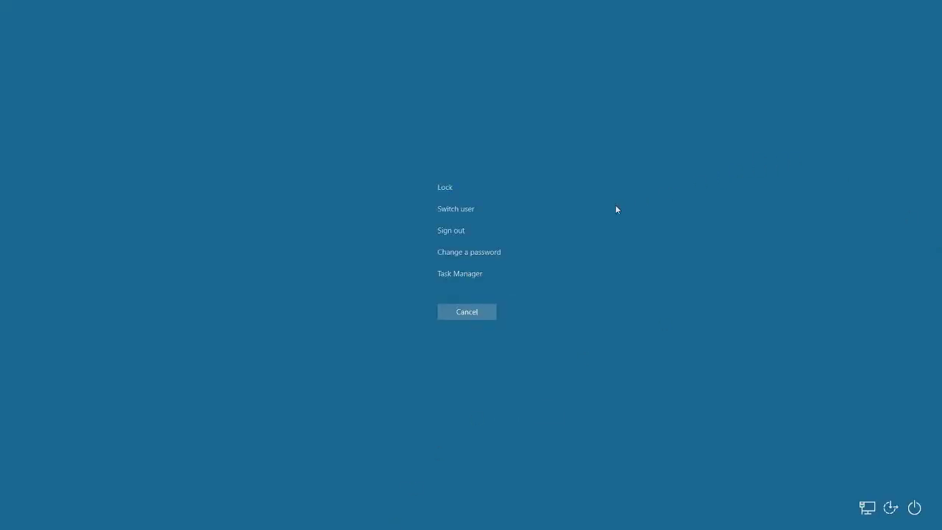
pyautogui.click(462, 273)
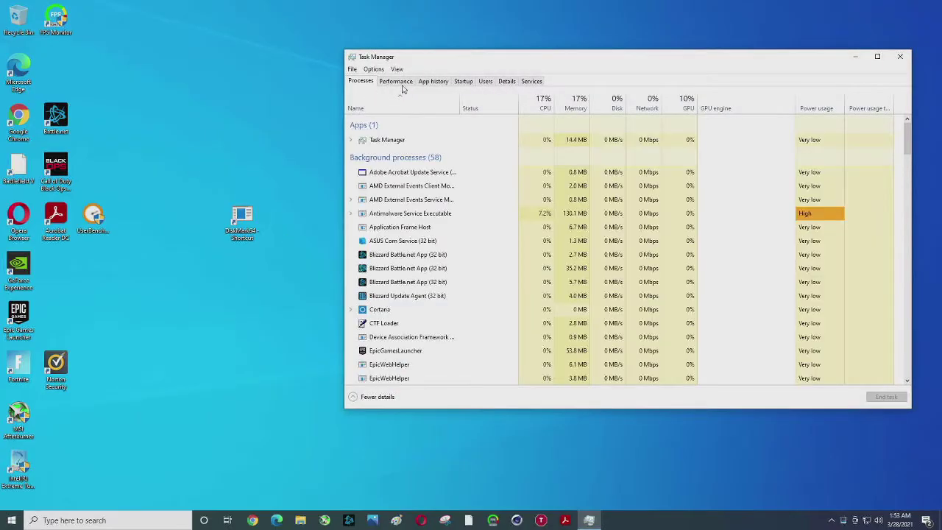
pyautogui.click(396, 81)
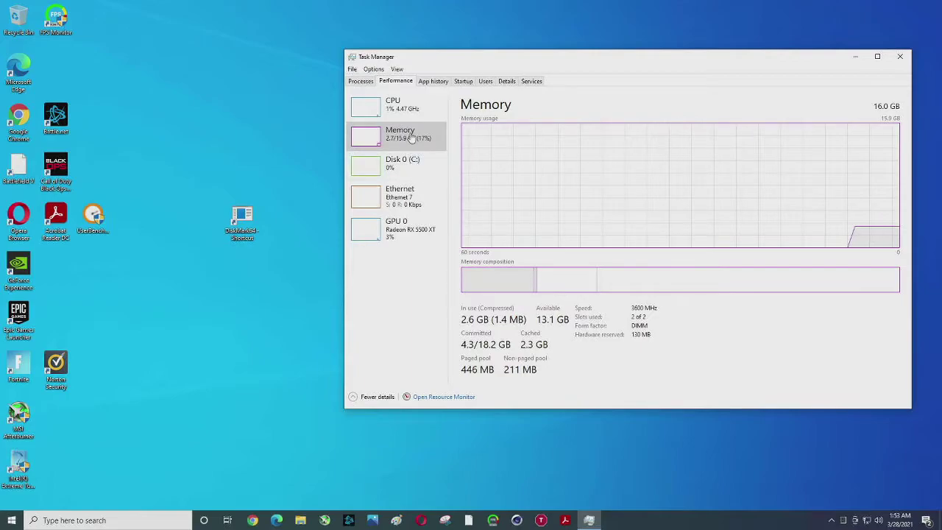
pyautogui.click(397, 109)
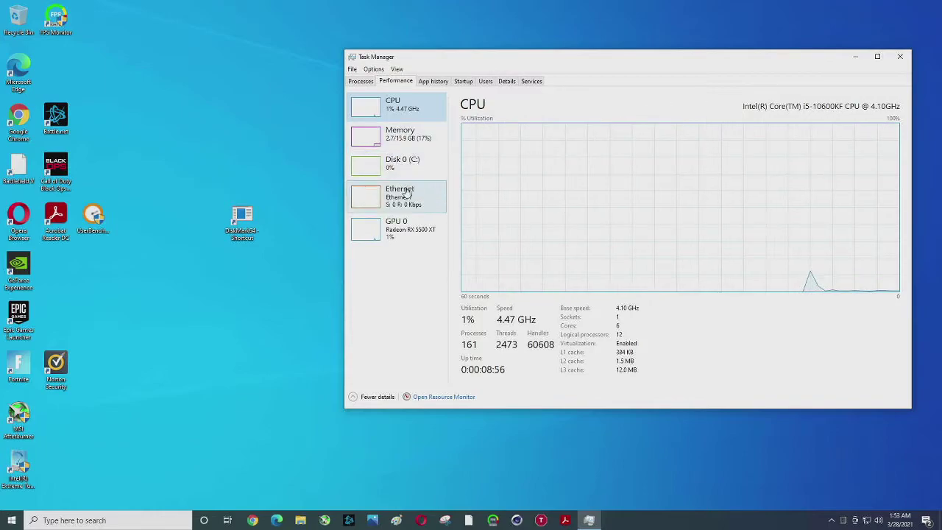
pyautogui.click(402, 145)
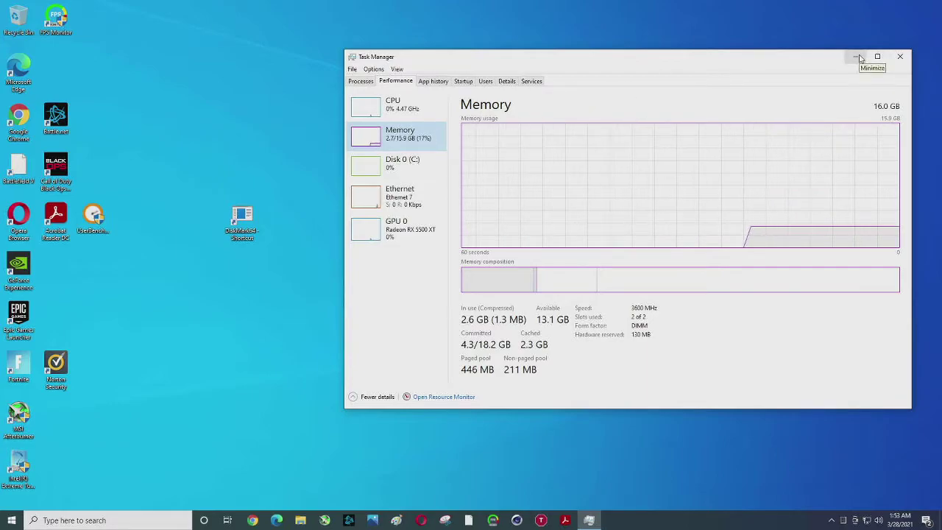
pyautogui.click(405, 230)
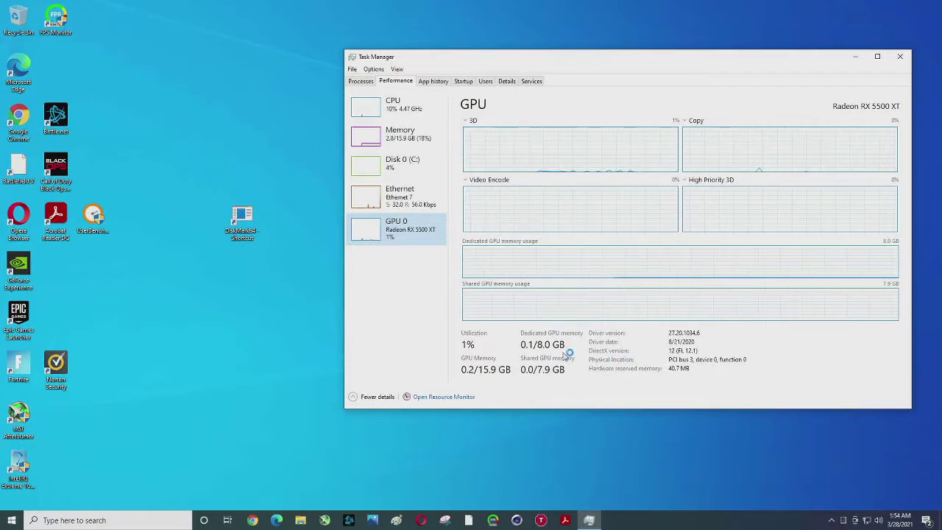
pyautogui.click(400, 110)
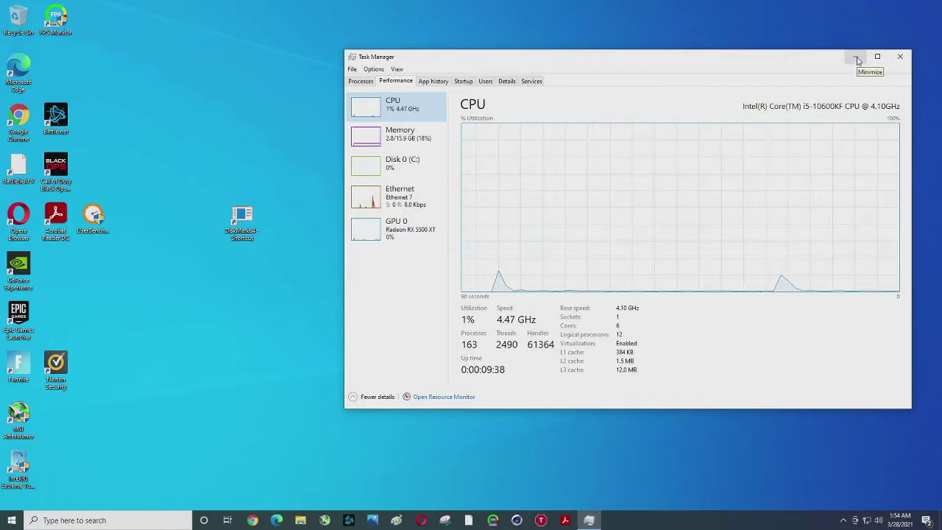
pyautogui.click(857, 59)
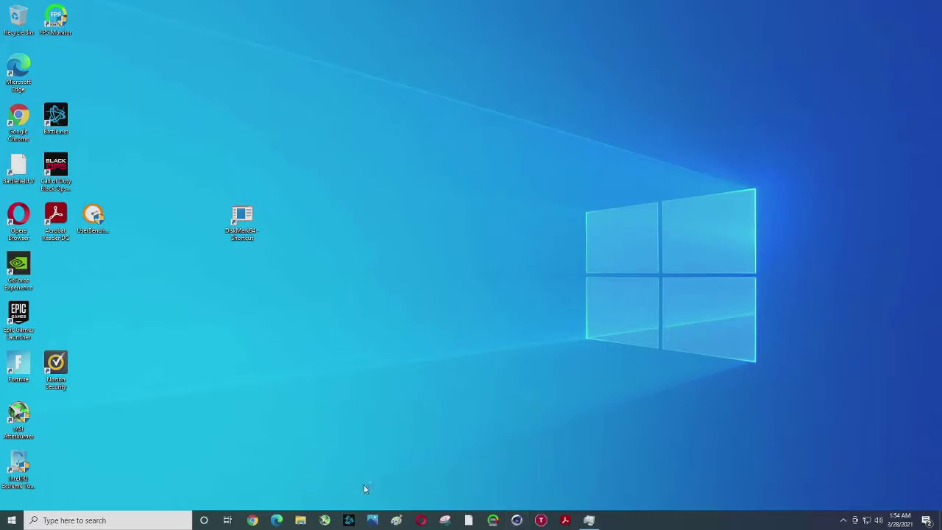
# Launch Intel Extreme Tuning Utility, allow it to make changes to the device, and check the Max Core Frequency monitor
pyautogui.doubleClick(19, 465)
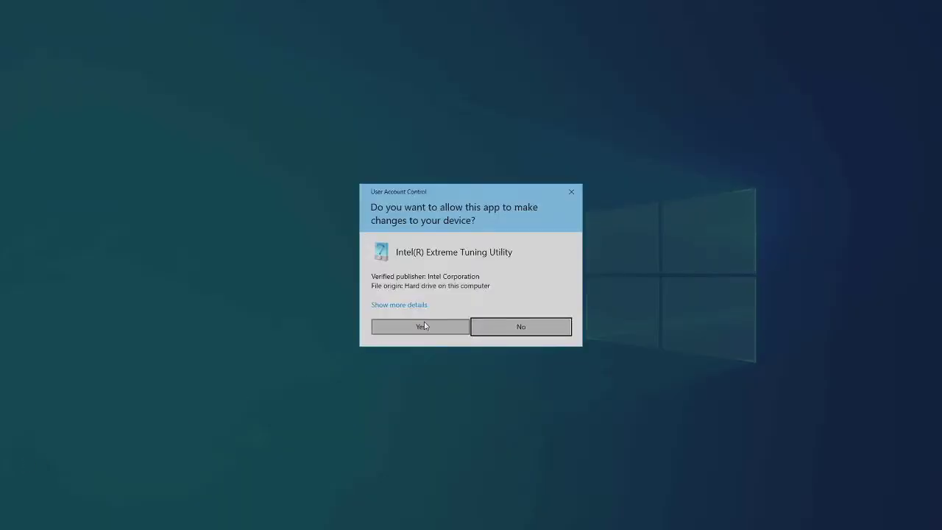
pyautogui.click(421, 326)
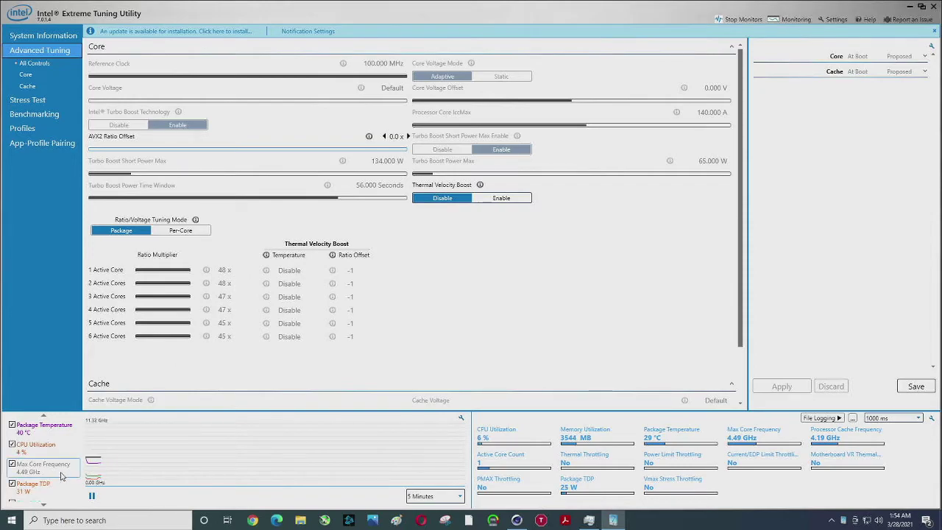
pyautogui.moveTo(34, 468)
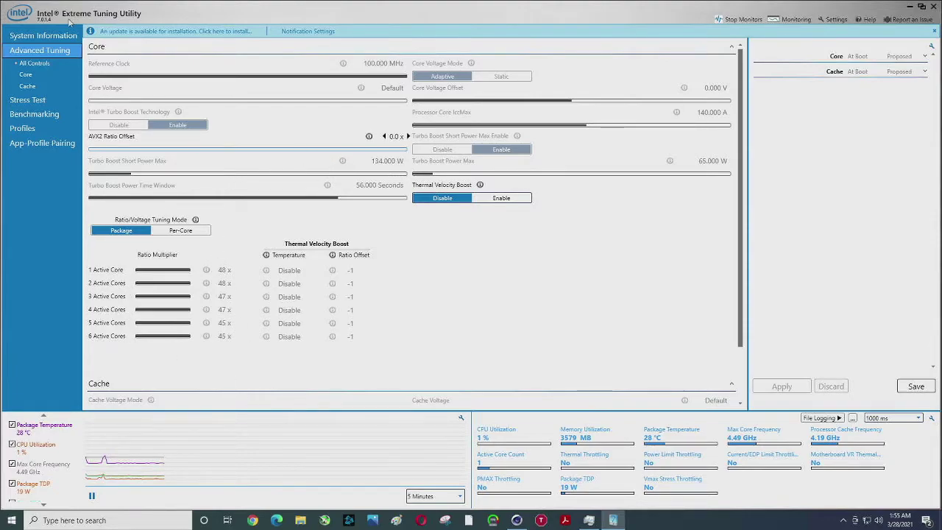
# Review the processor, graphics, memory, BIOS and motherboard details in the system information
pyautogui.click(44, 36)
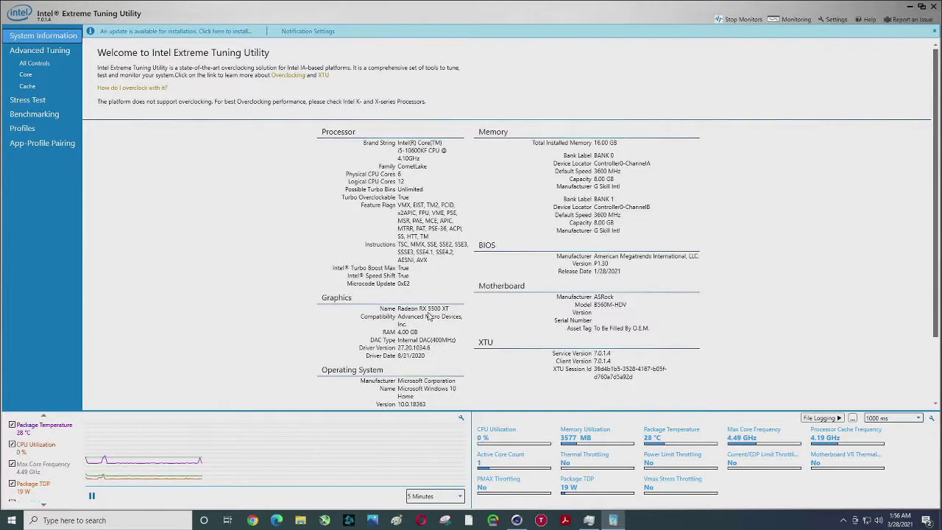
pyautogui.scroll(-3, 429, 316)
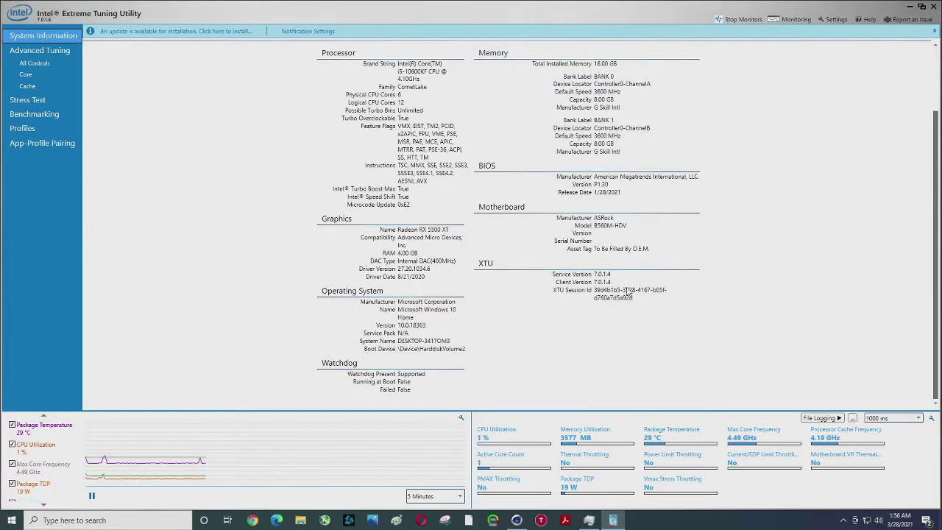
pyautogui.scroll(3, 627, 293)
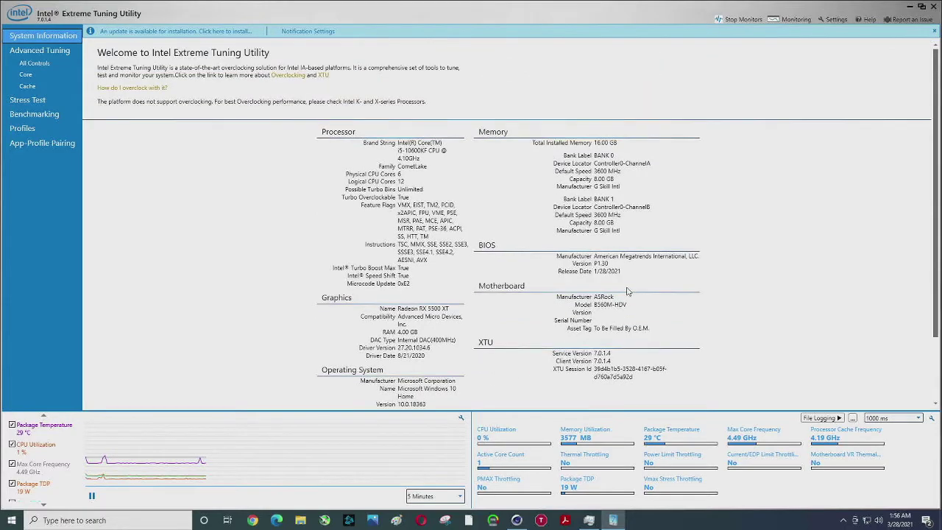
# Run the Intel XTU Benchmark on the current settings and check for Power Limit Throttling during the run
pyautogui.click(34, 67)
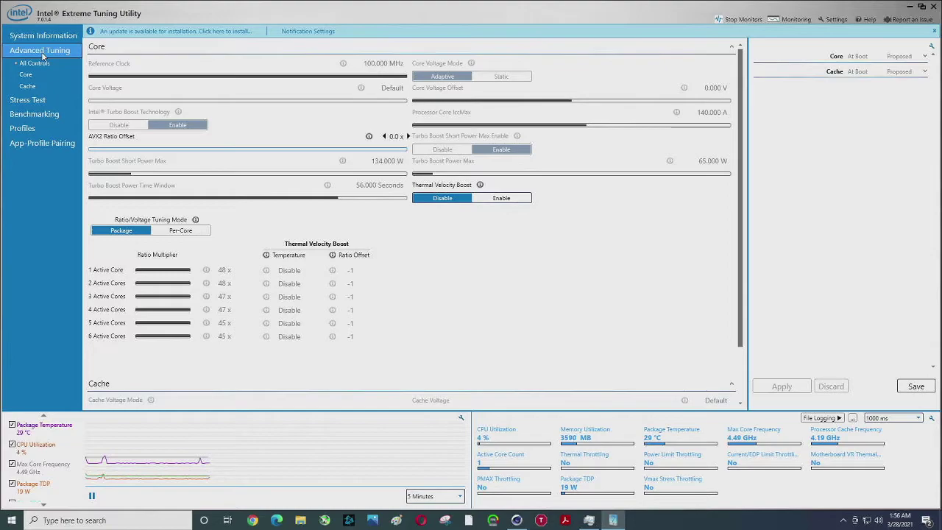
pyautogui.click(36, 115)
pyautogui.click(227, 71)
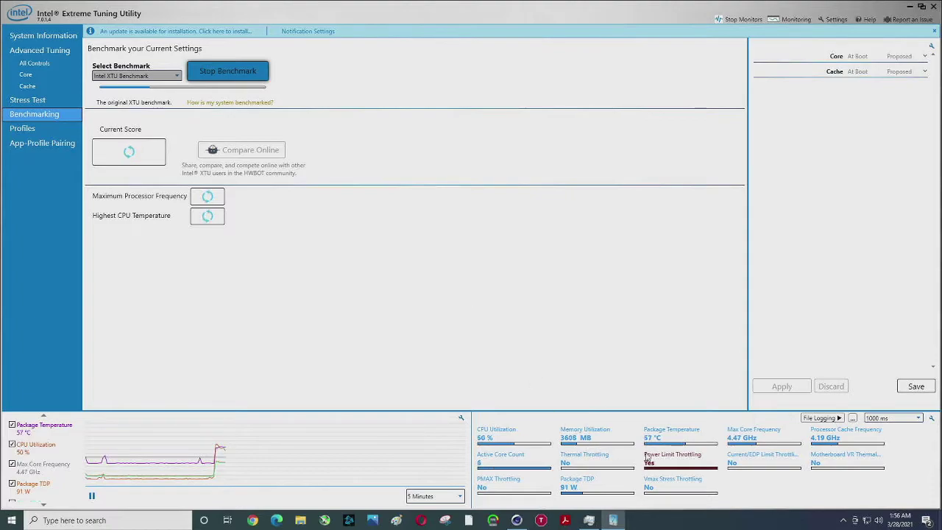
pyautogui.moveTo(666, 460)
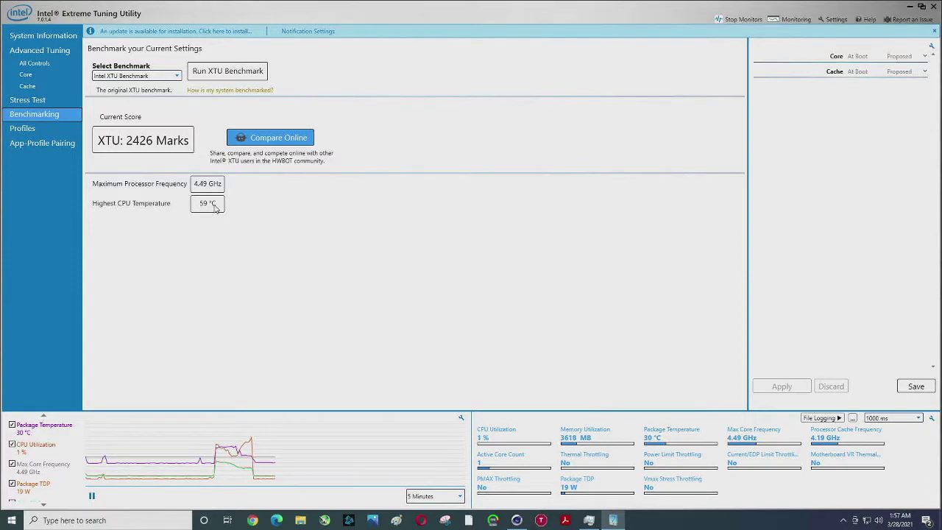
# Examine the recent minimum, maximum and average values of the core frequency, package TDP and throttling monitors
pyautogui.click(23, 435)
pyautogui.moveTo(24, 434)
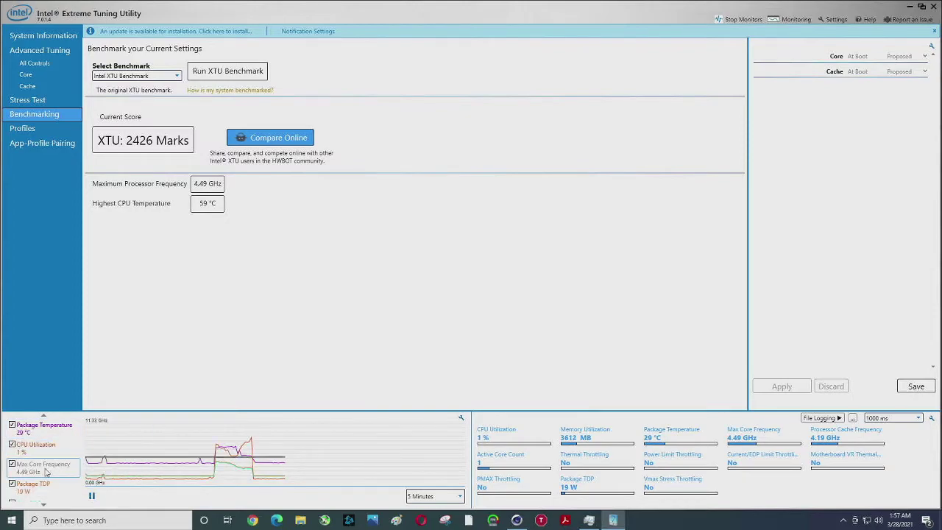
pyautogui.moveTo(44, 473)
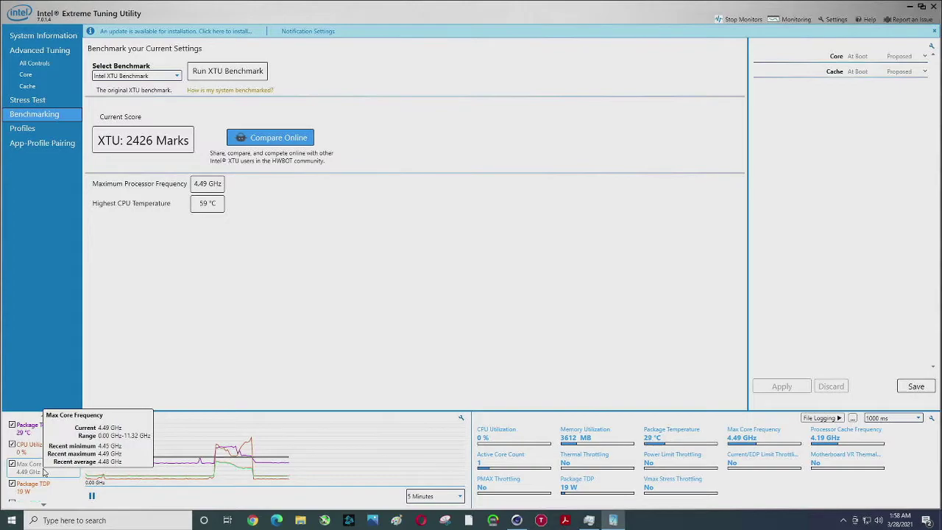
pyautogui.moveTo(42, 490)
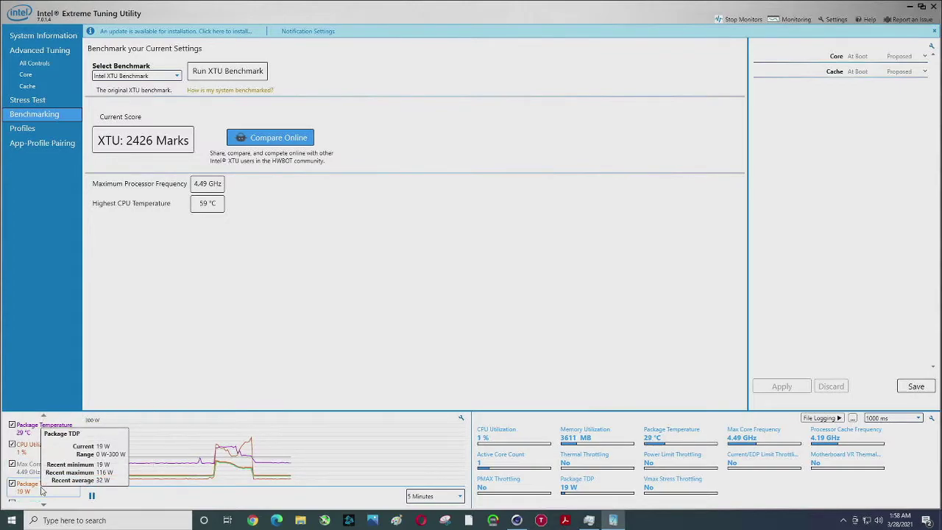
pyautogui.scroll(-1, 42, 490)
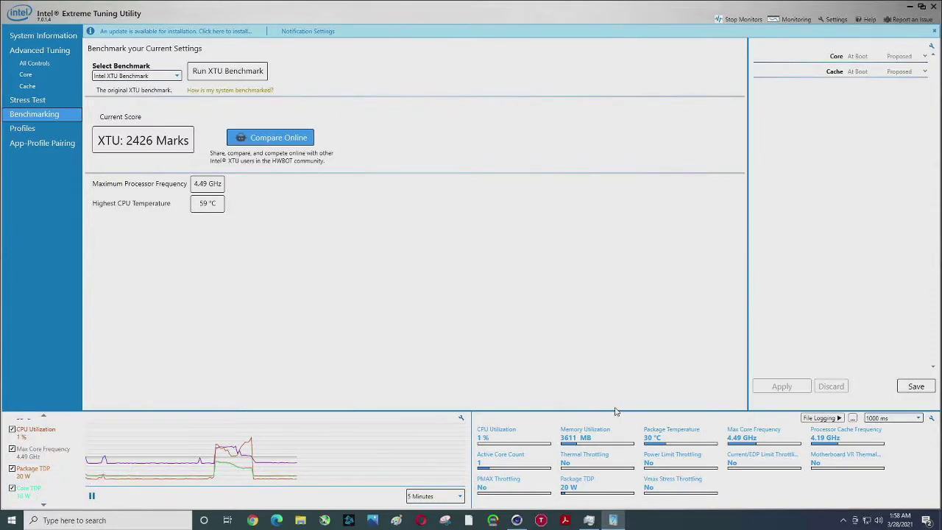
pyautogui.moveTo(593, 463)
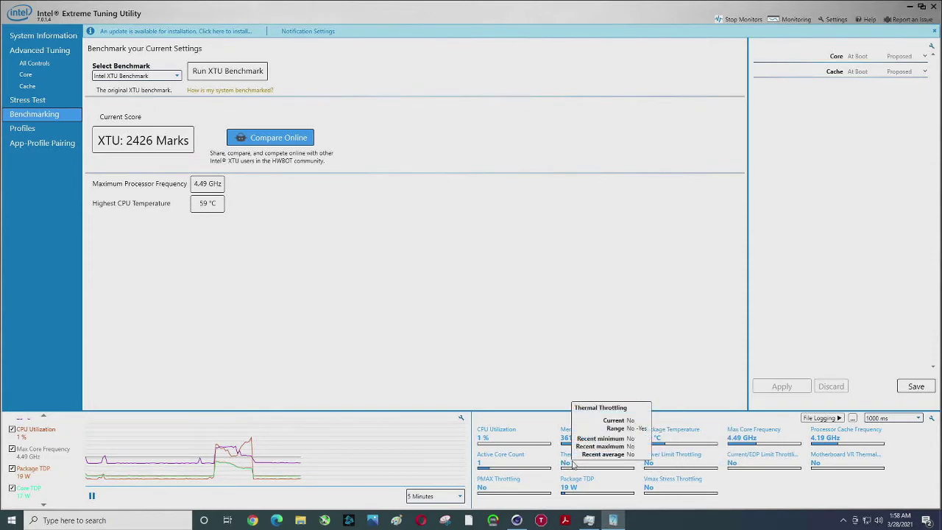
pyautogui.moveTo(784, 460)
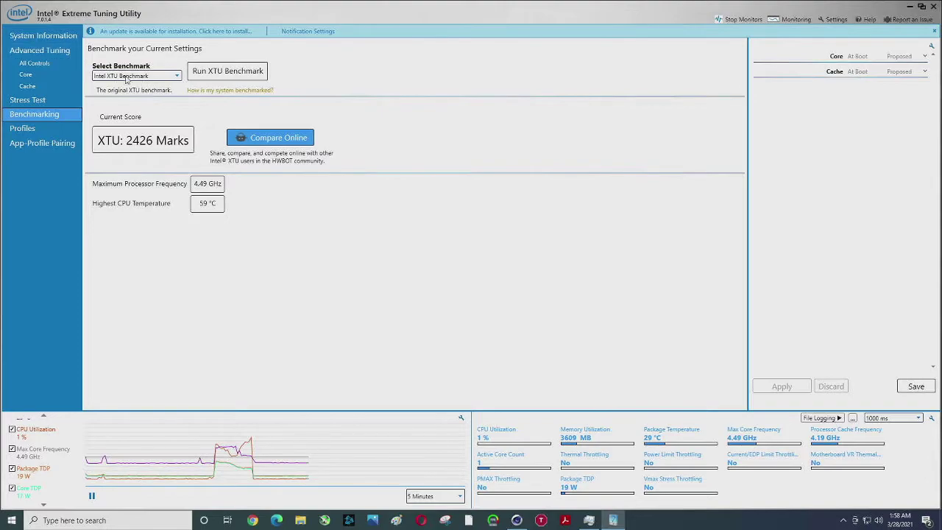
# Look over the core settings in Advanced Tuning
pyautogui.click(32, 66)
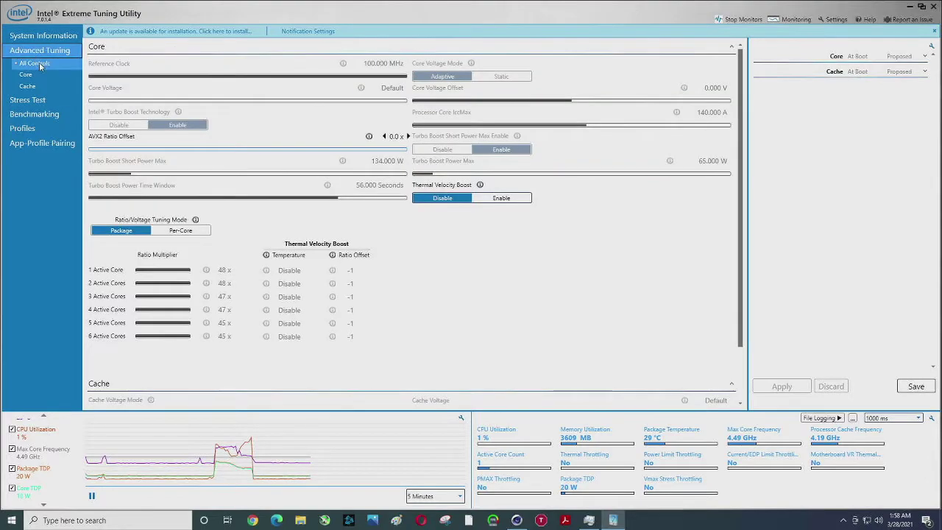
pyautogui.click(32, 38)
pyautogui.click(35, 51)
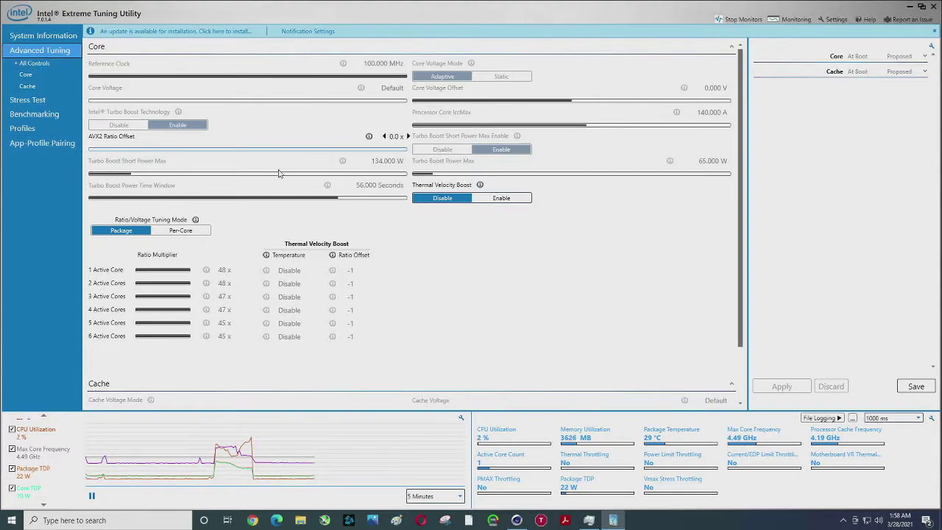
# Close Intel Extreme Tuning Utility and exit its background process completely
pyautogui.click(934, 6)
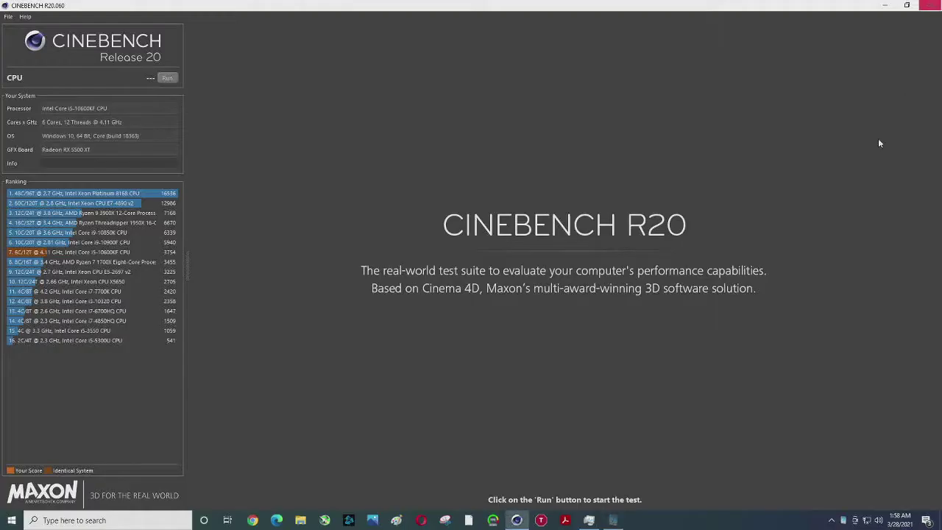
pyautogui.click(843, 520)
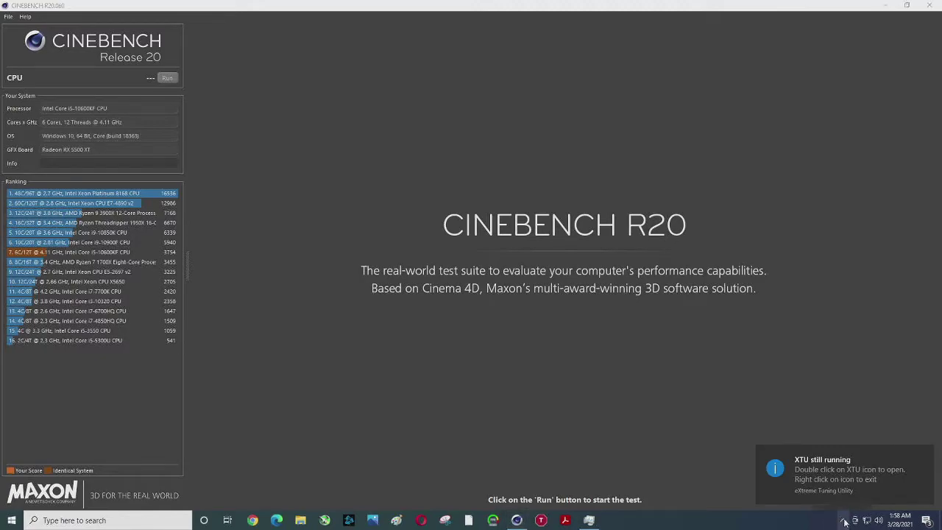
pyautogui.rightClick(844, 522)
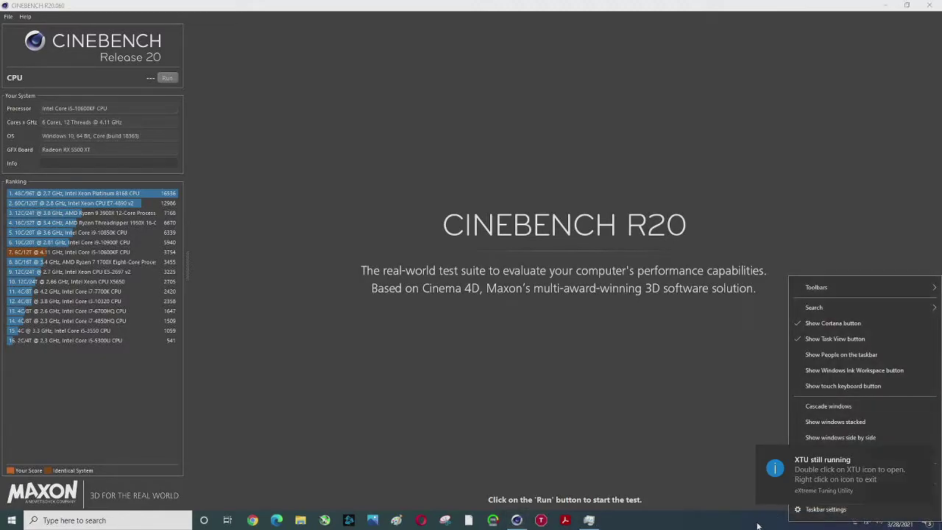
pyautogui.click(879, 526)
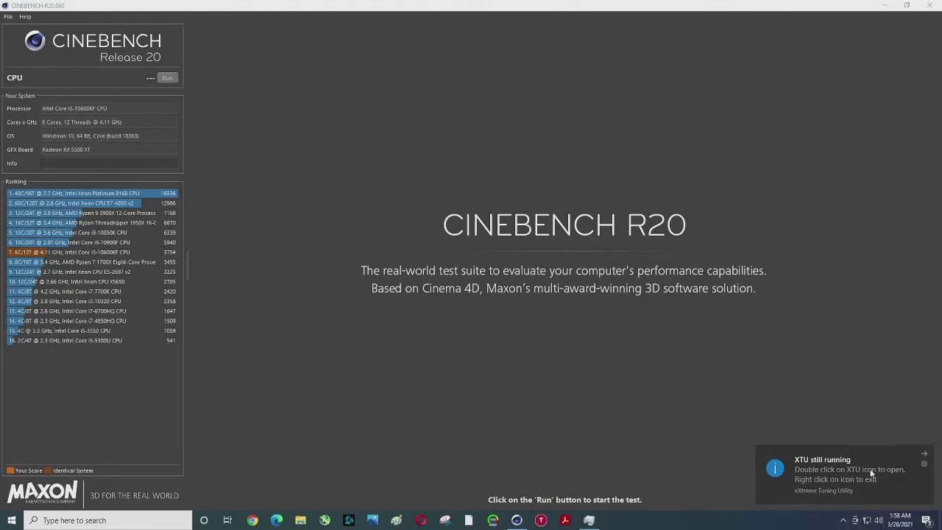
pyautogui.click(843, 518)
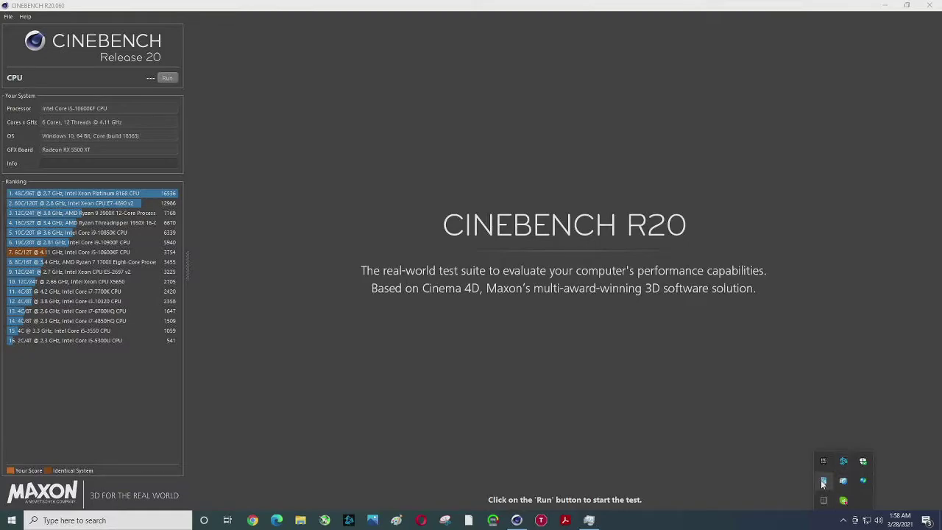
pyautogui.rightClick(823, 481)
pyautogui.click(786, 488)
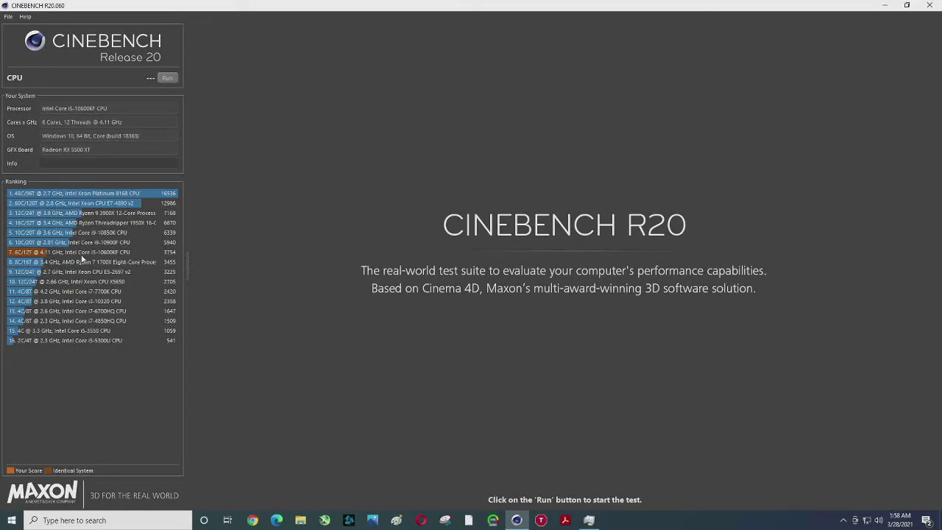
# Check the existing Intel Core i5-10600KF score in the Cinebench R20 ranking and run the CPU test
pyautogui.moveTo(111, 256)
pyautogui.moveTo(160, 257)
pyautogui.click(168, 78)
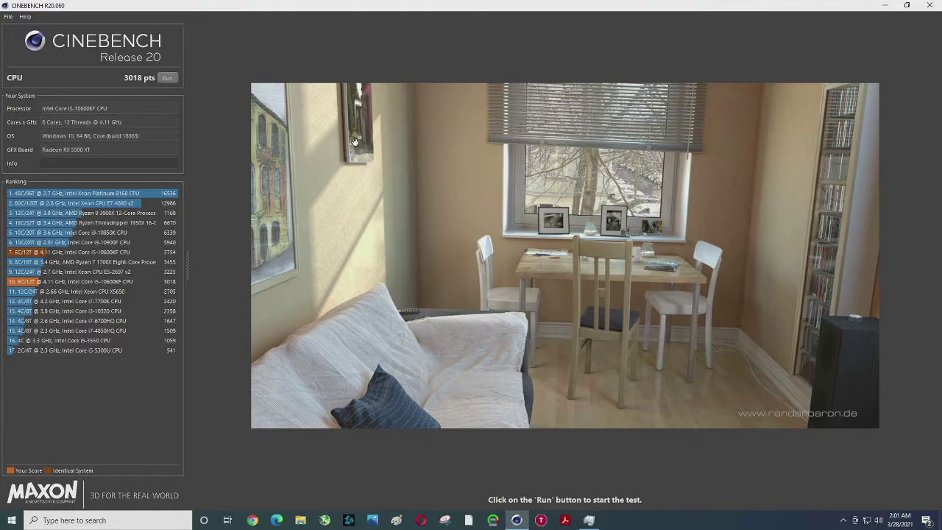
# Minimize Cinebench and launch UserBenchmark from the desktop, allowing it to make changes to the device
pyautogui.click(885, 6)
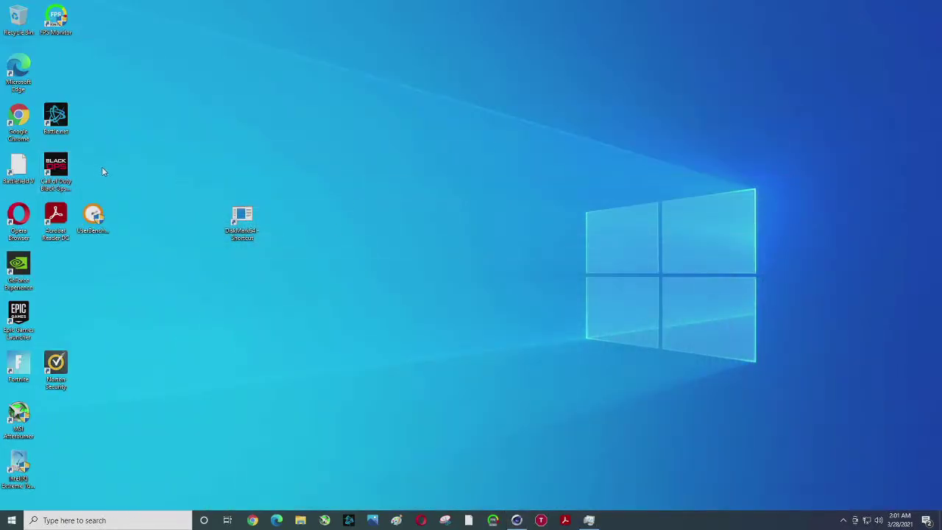
pyautogui.doubleClick(91, 215)
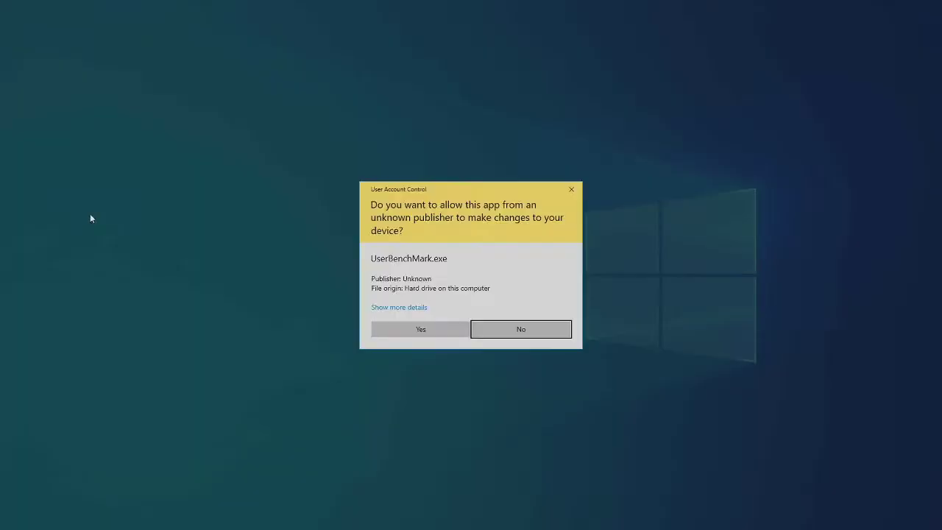
pyautogui.click(425, 331)
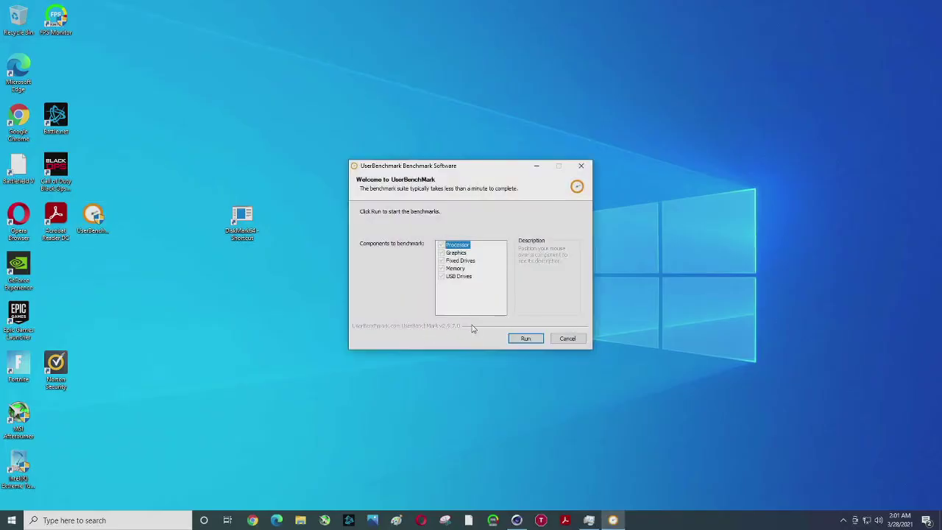
# Run the UserBenchmark tests on the processor, graphics, fixed drives, memory and USB drives, and close the benchmark window once they complete
pyautogui.click(526, 340)
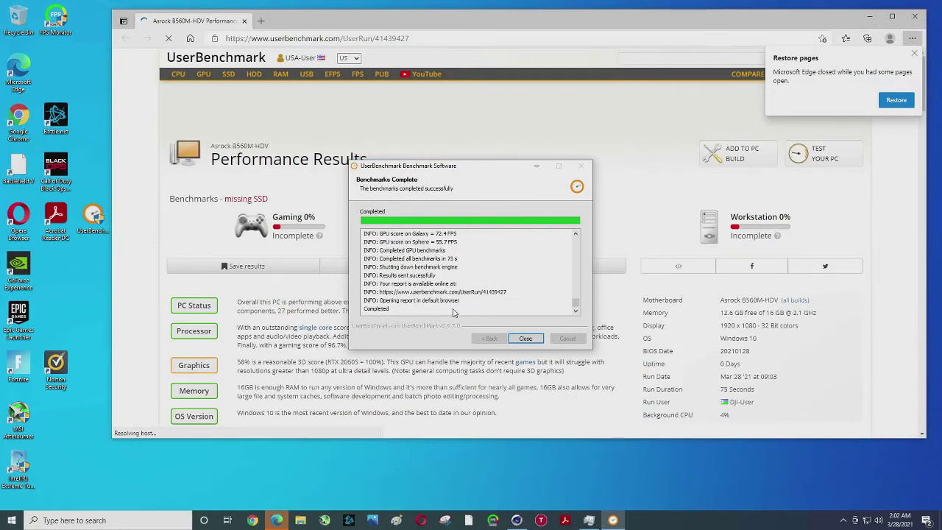
pyautogui.click(538, 340)
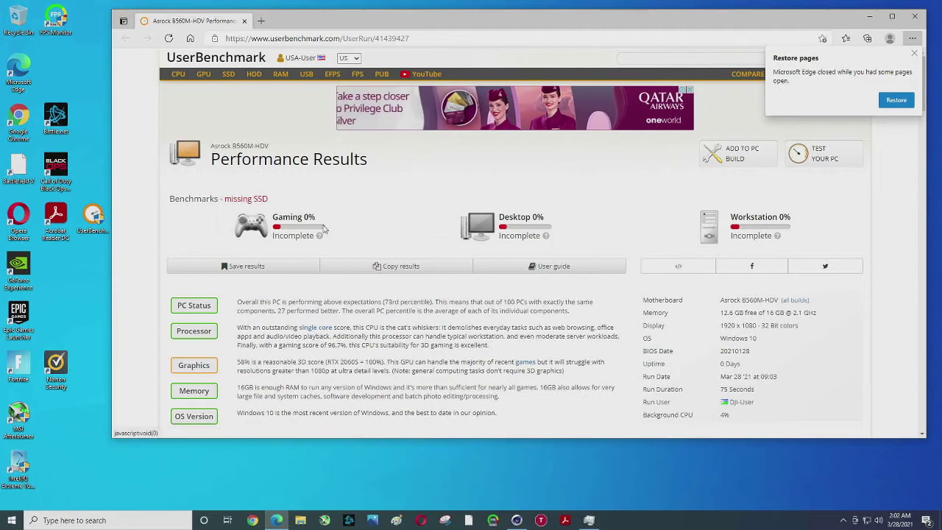
# Examine the UserBenchmark performance report for the processor, including its 1-core score, the graphics card, drive and memory kit, and return to the summary
pyautogui.scroll(-2, 484, 327)
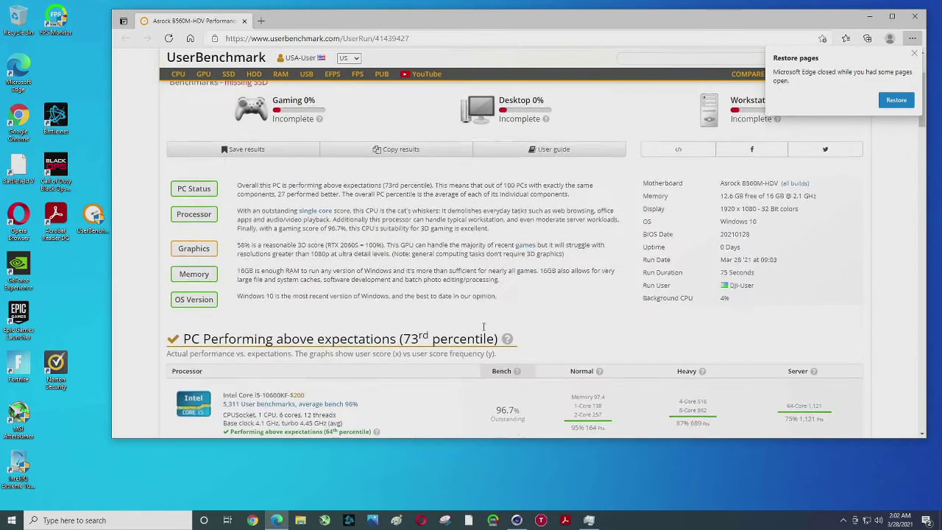
pyautogui.scroll(-3, 484, 329)
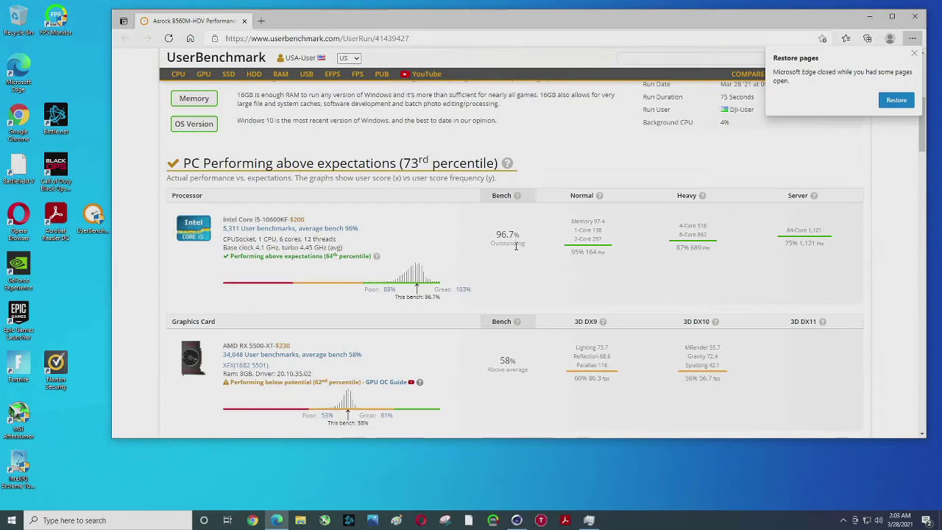
pyautogui.moveTo(573, 231); pyautogui.dragTo(605, 234)
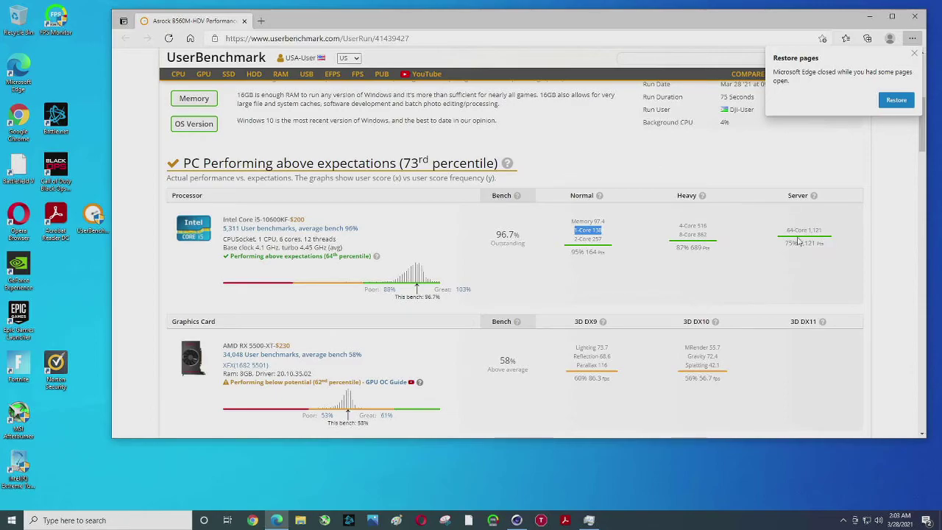
pyautogui.scroll(-3, 798, 242)
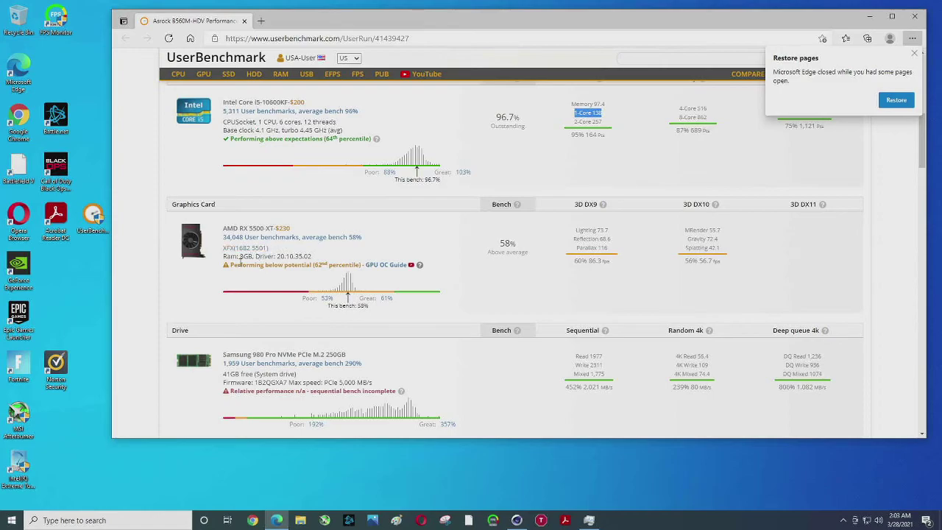
pyautogui.scroll(-1, 261, 265)
pyautogui.scroll(-1, 262, 269)
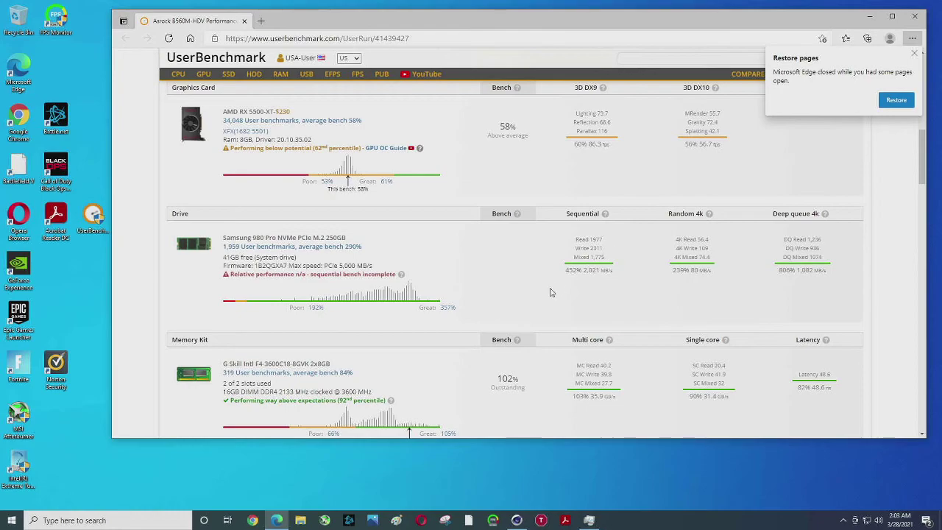
pyautogui.scroll(-1, 479, 262)
pyautogui.scroll(-1, 478, 262)
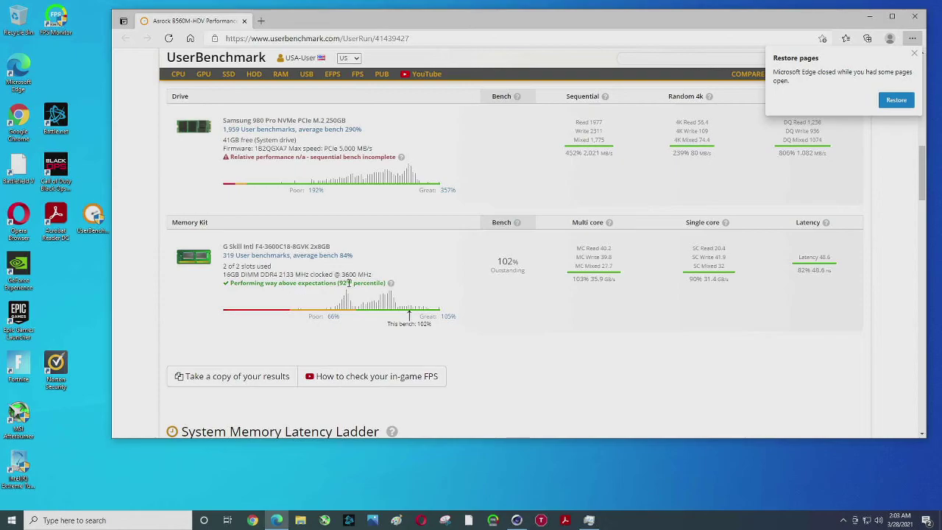
pyautogui.scroll(10, 486, 292)
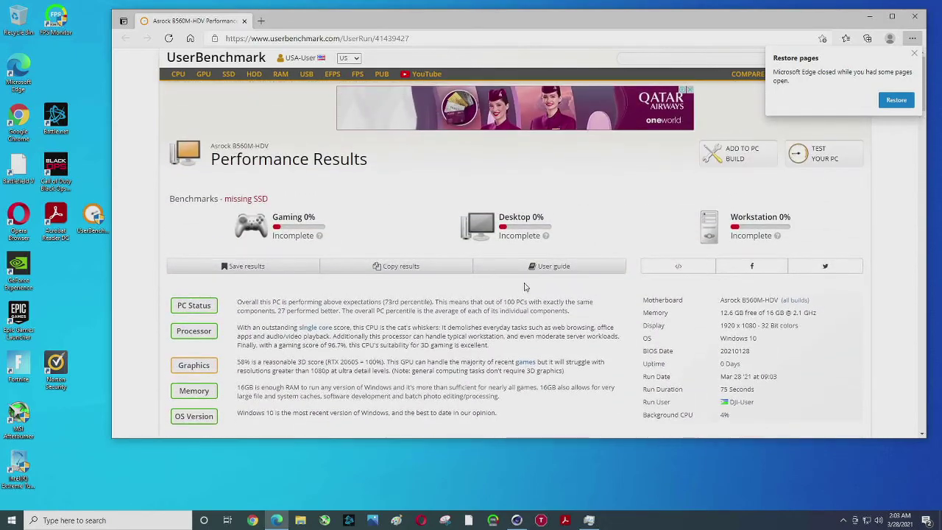